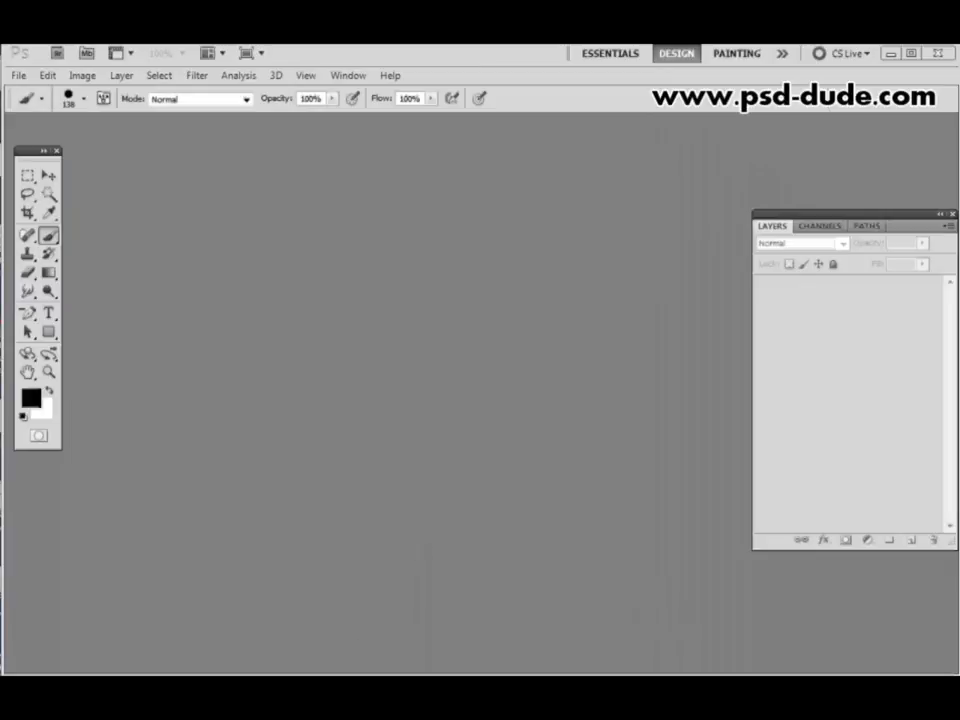
- Switch to the Quilling Action folder in Windows Explorer and extract the quilling paper art ZIP archive there
key("alt+Tab")
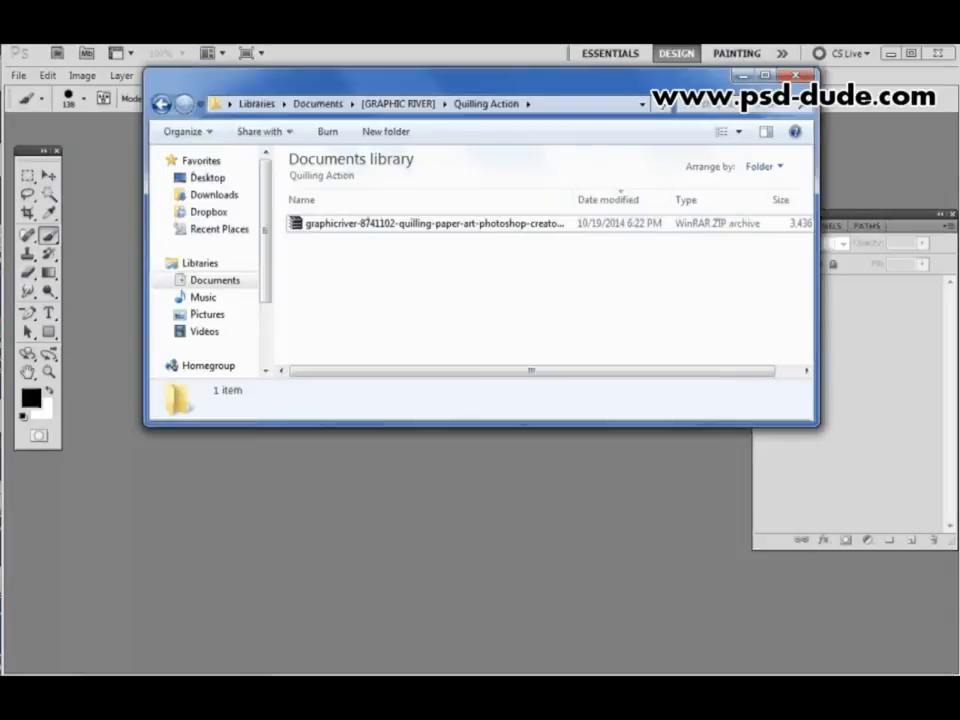
right_click(443, 232)
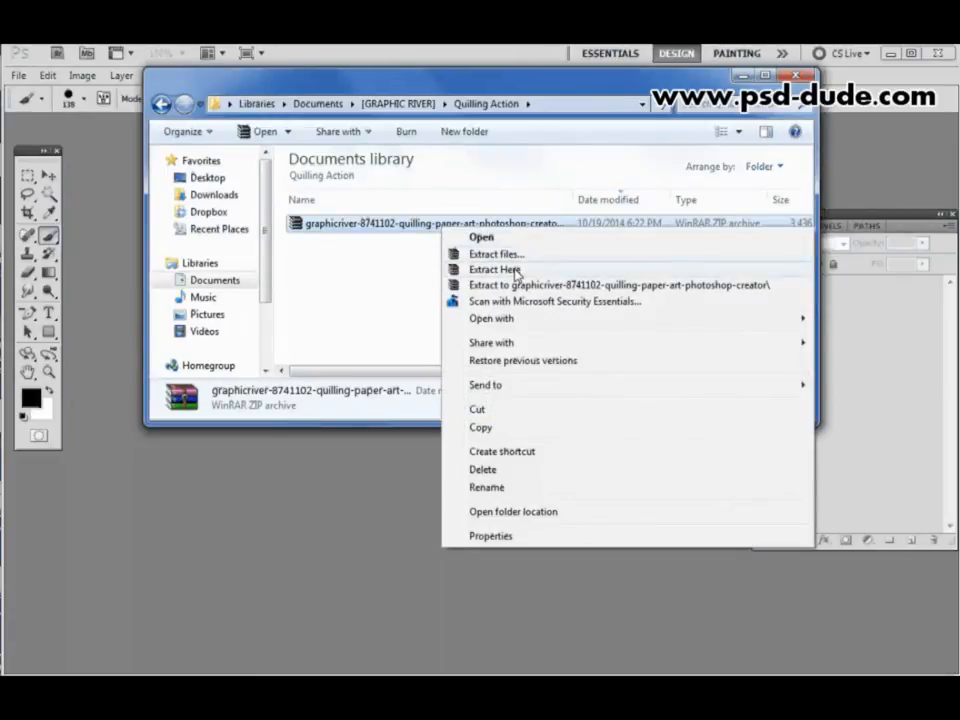
left_click(514, 272)
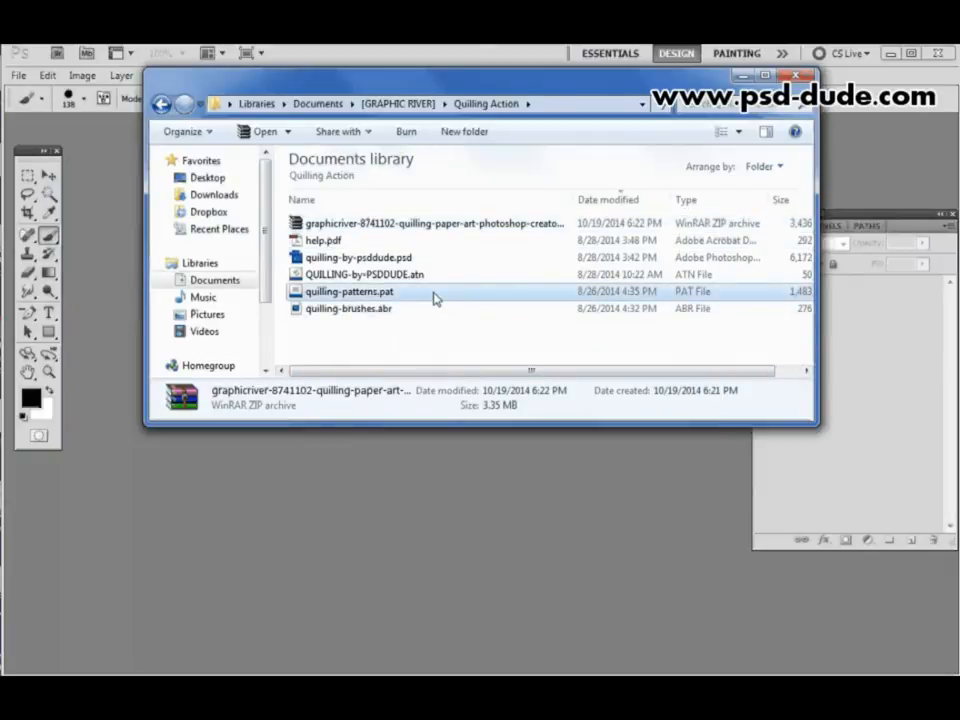
left_click(434, 296)
left_click(437, 314)
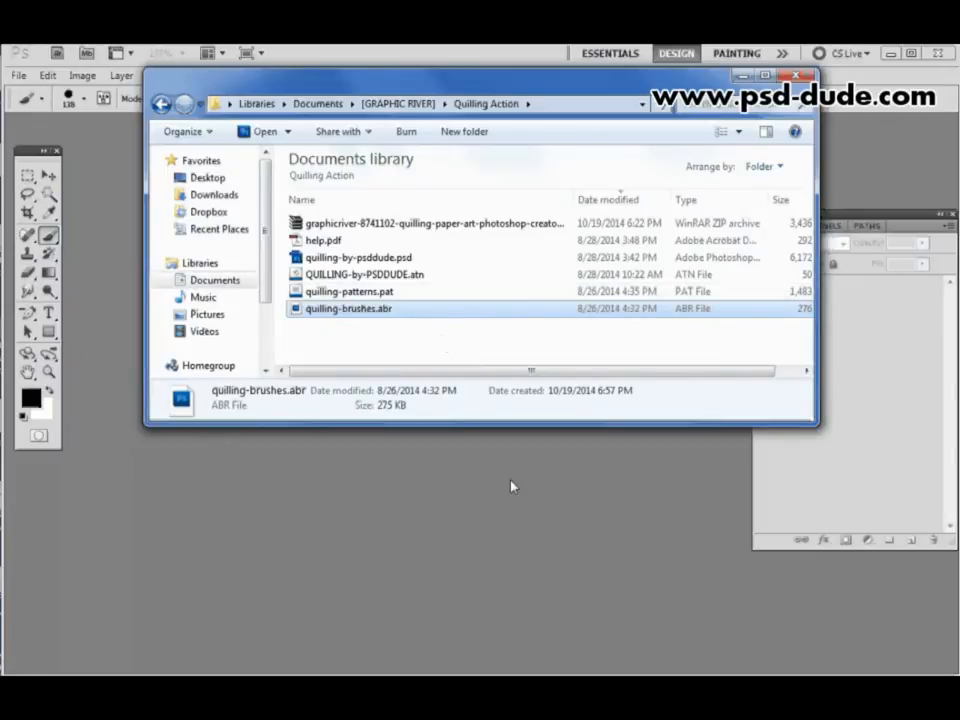
- Switch to Photoshop and try to load the quilling-brushes.abr brush set through the Preset Manager
left_click(482, 491)
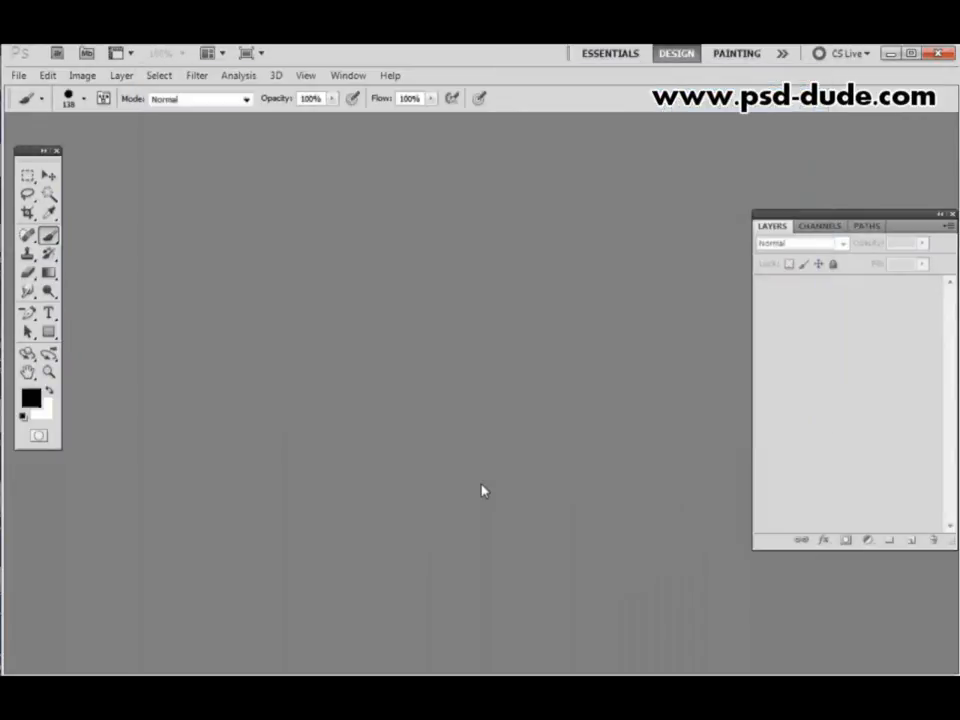
left_click(50, 76)
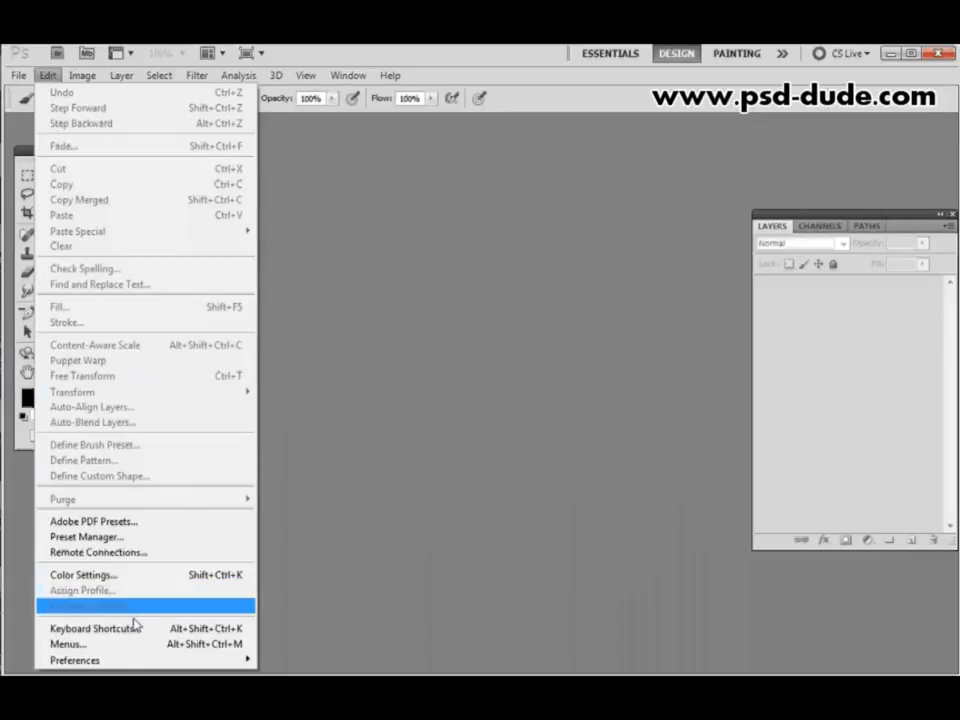
left_click(122, 538)
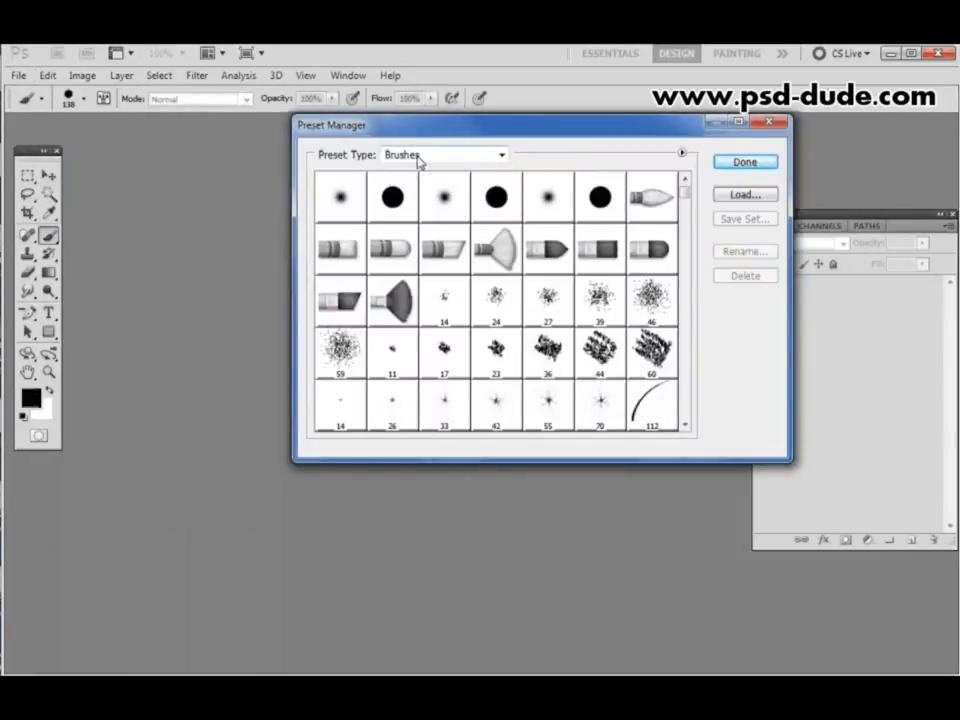
left_click(742, 197)
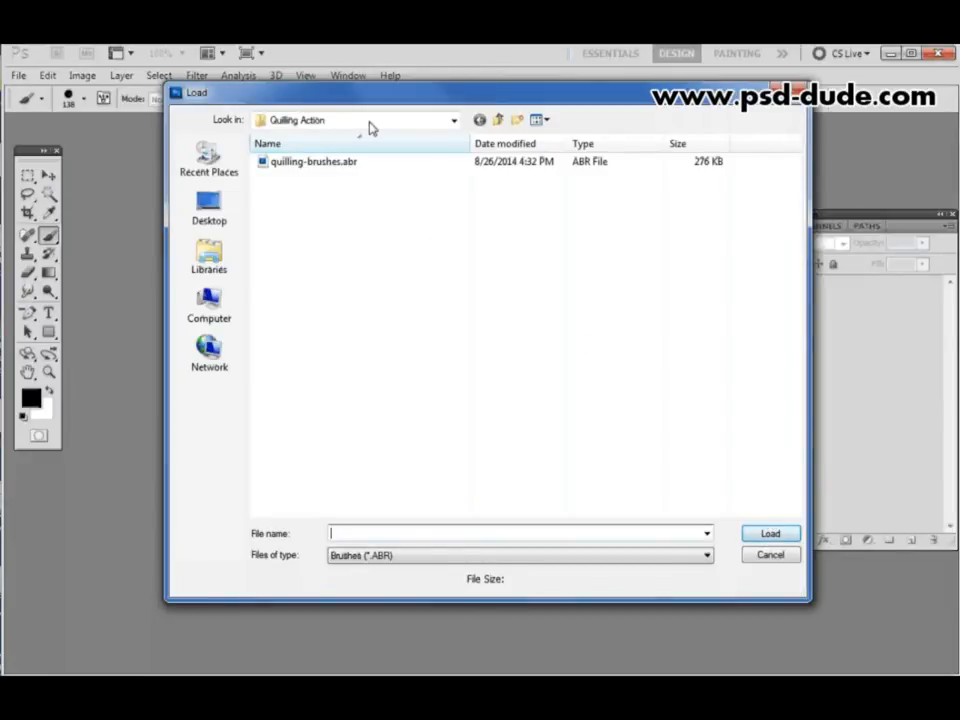
left_click(310, 163)
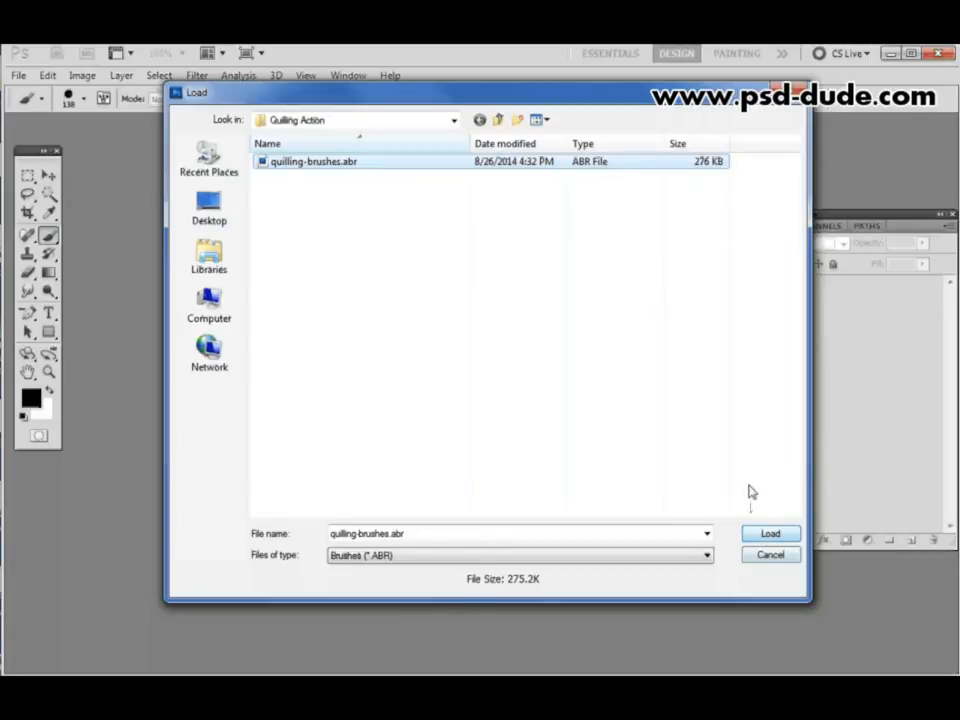
left_click(788, 92)
- Set the preset type to Patterns, try to load a pattern file, and close the Preset Manager
left_click(456, 163)
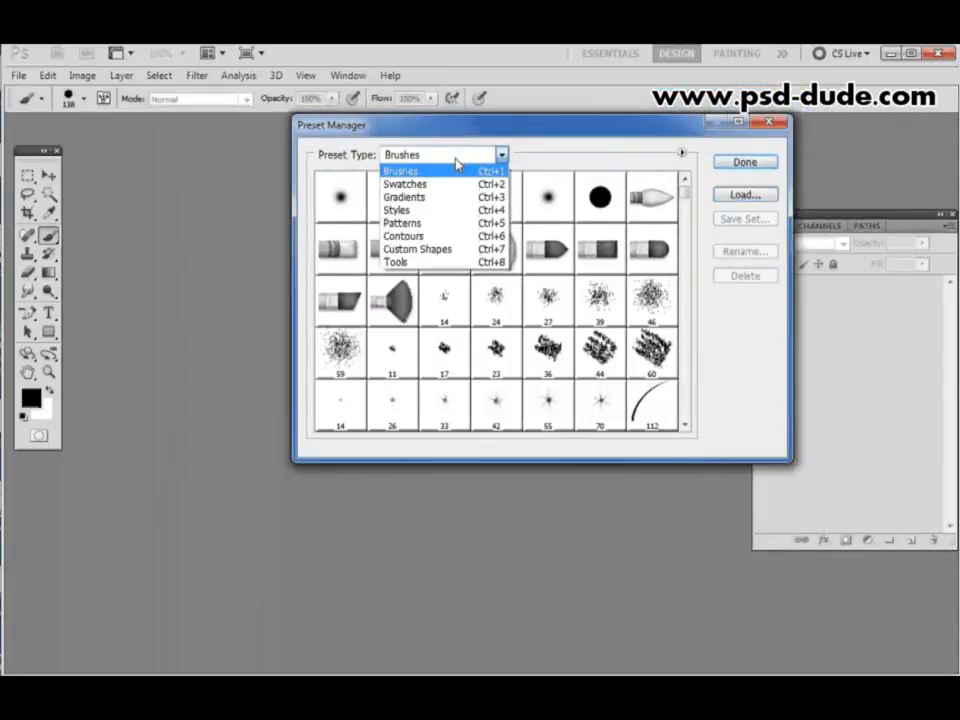
left_click(424, 224)
left_click(748, 196)
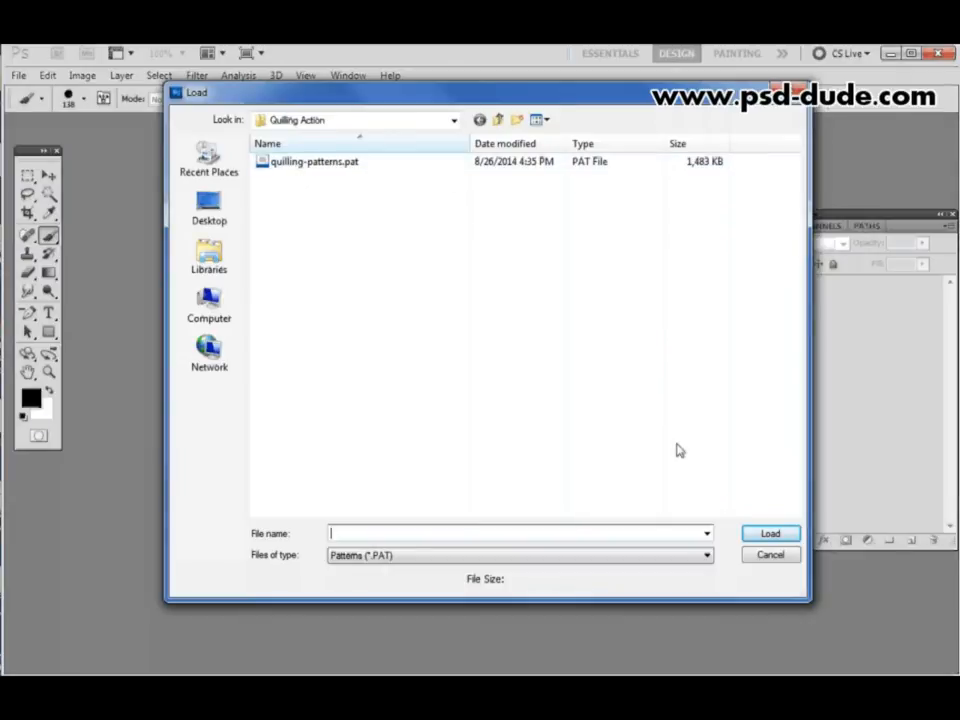
left_click(775, 556)
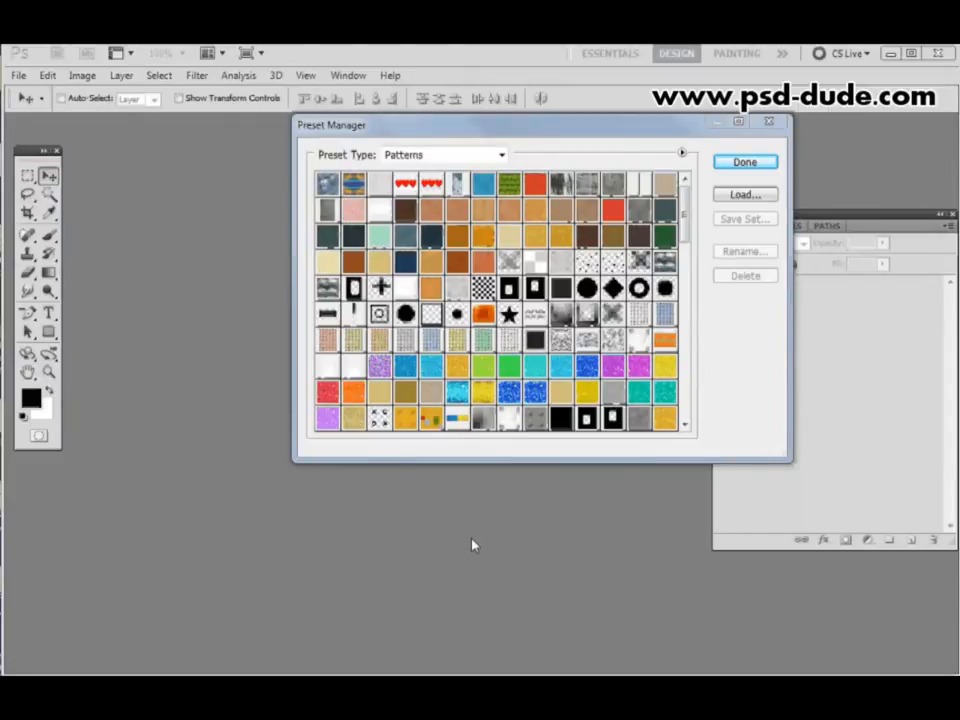
left_click(785, 121)
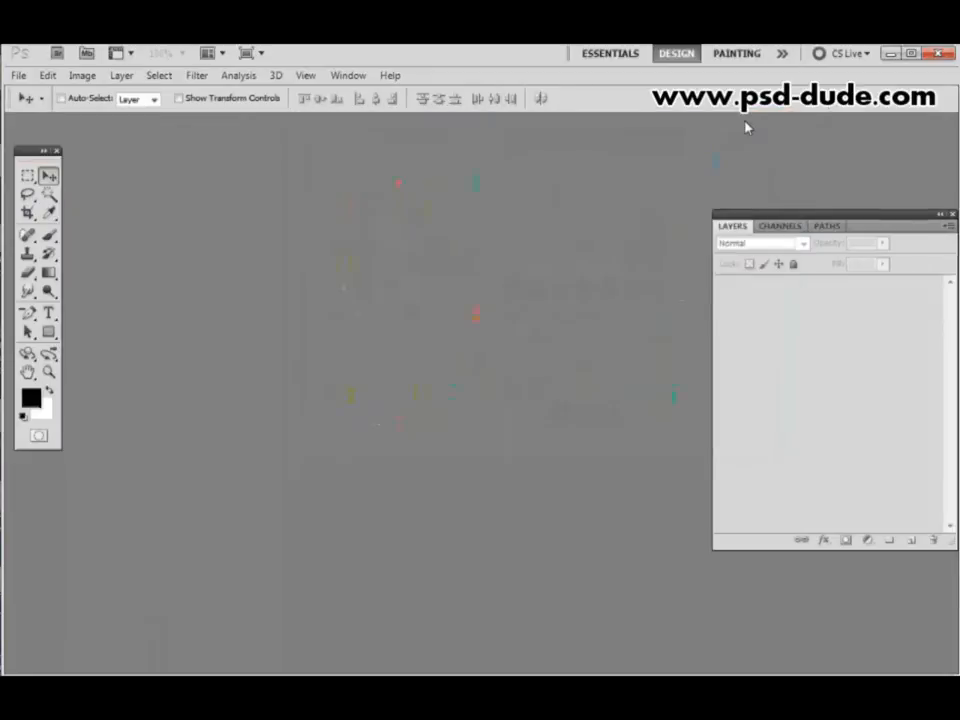
- Display the available actions and try to load the action set QUILLING-by-PSDDUDE.atn
left_click(362, 80)
left_click(379, 170)
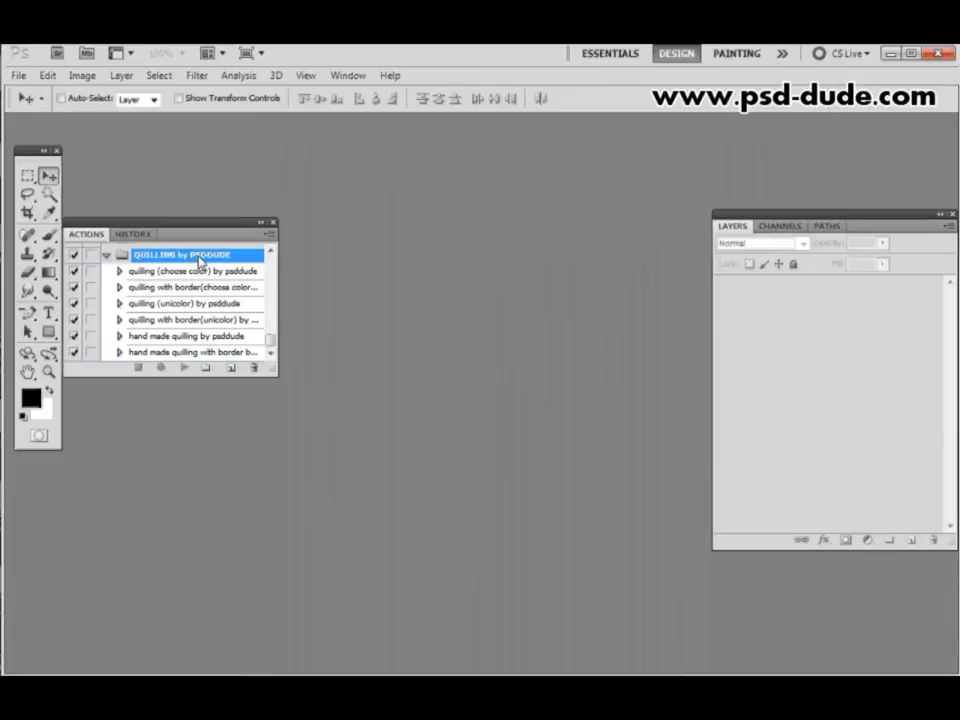
left_click(270, 240)
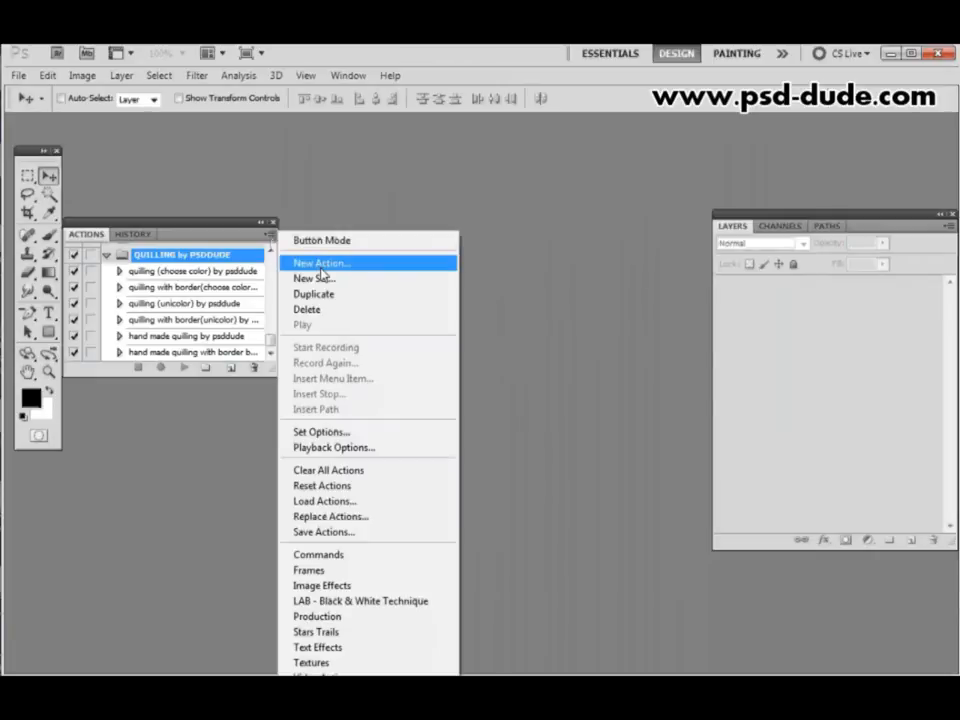
left_click(397, 505)
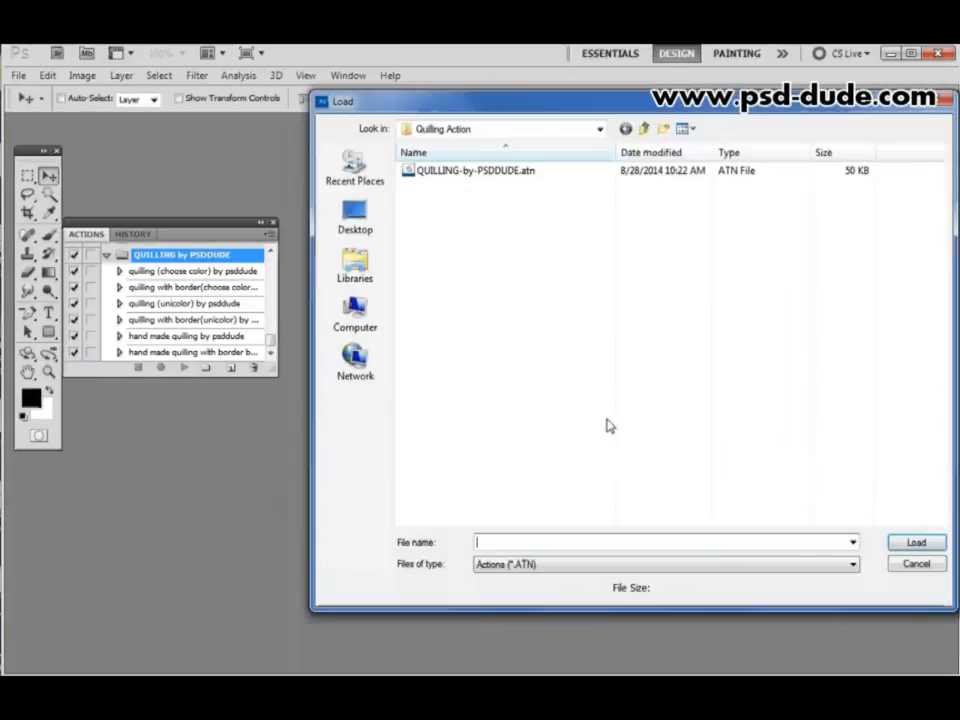
left_click(458, 175)
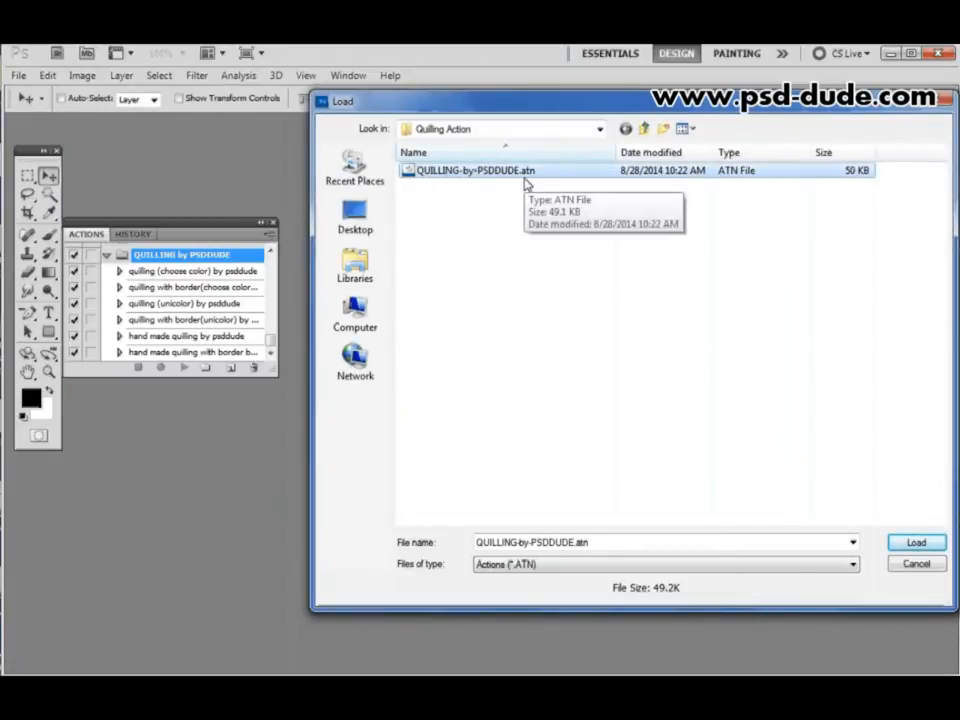
left_click(915, 565)
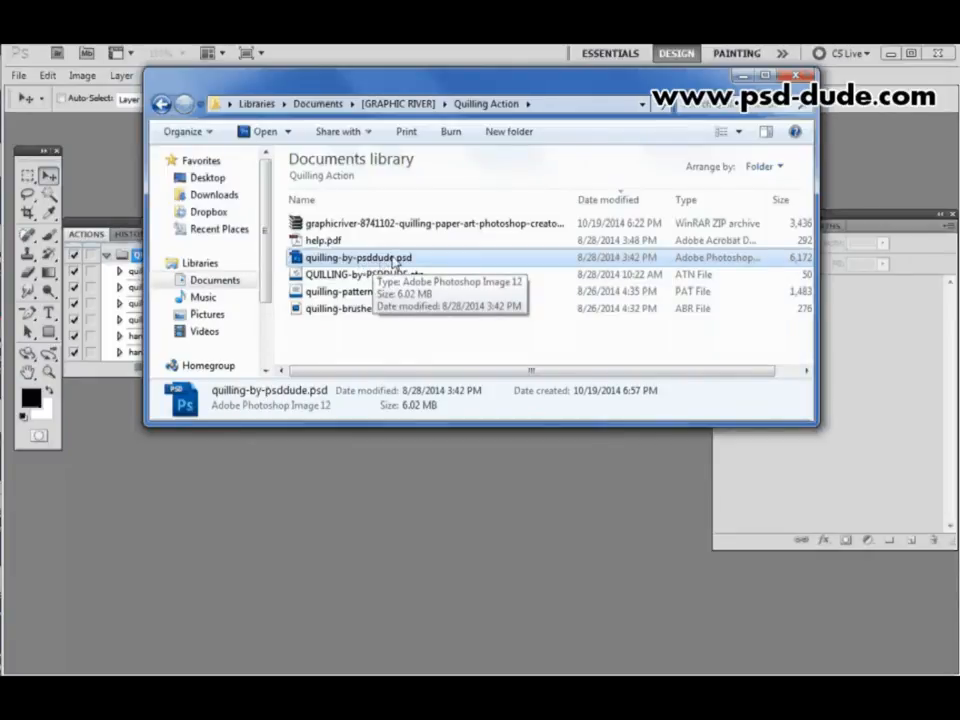
- Open quilling-by-psddude.psd from the Quilling Action folder and open the contents of its ADD YOUR TEXT/SHAPE INSIDE smart object
double_click(394, 259)
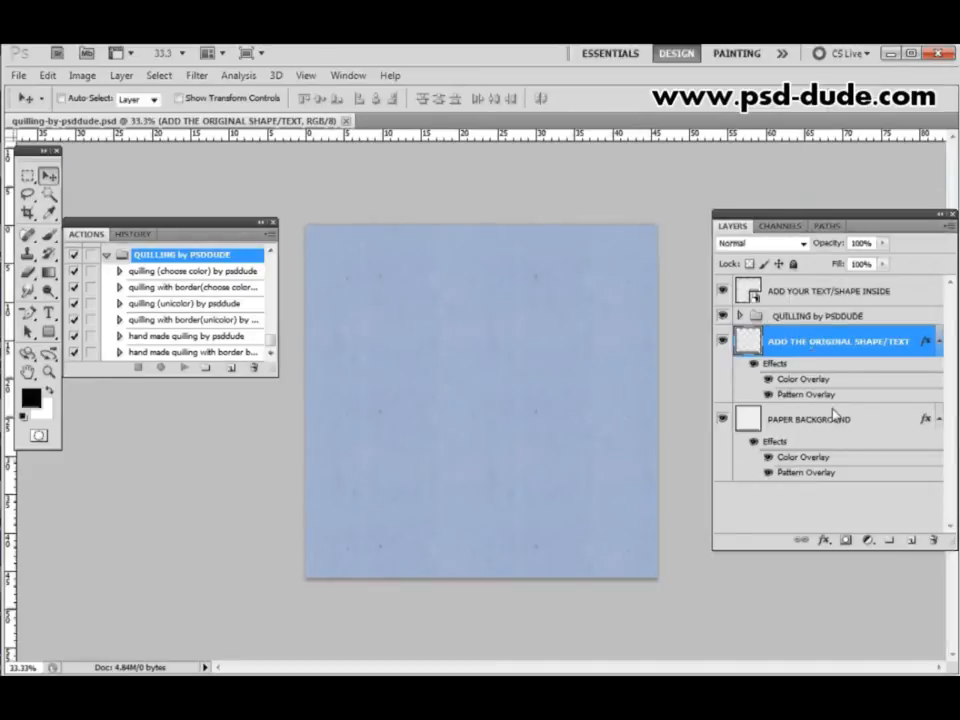
left_click(830, 292)
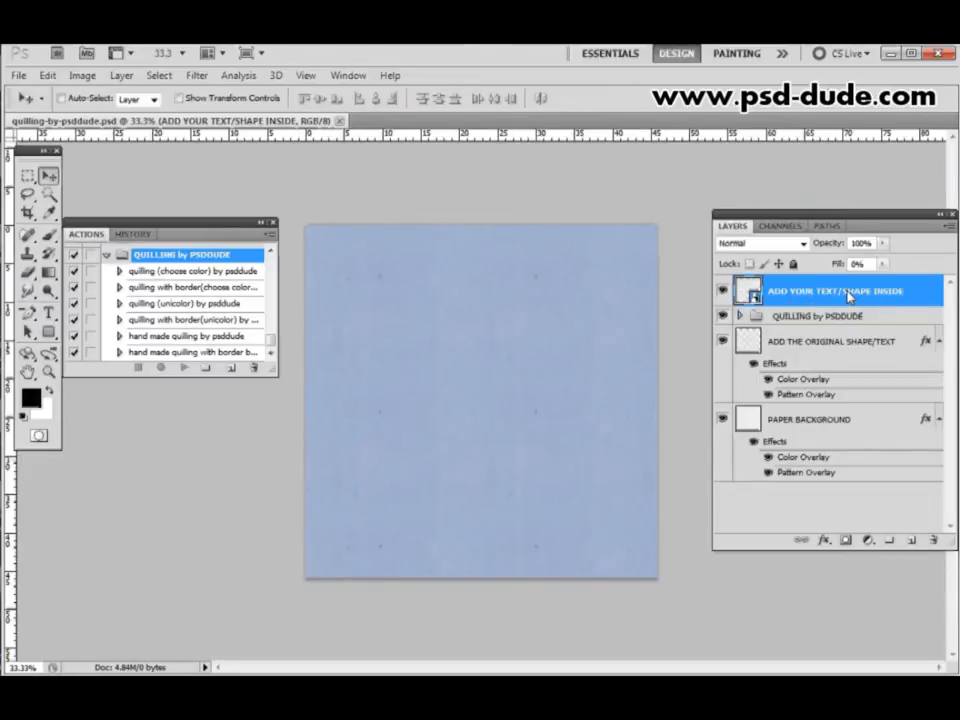
double_click(751, 294)
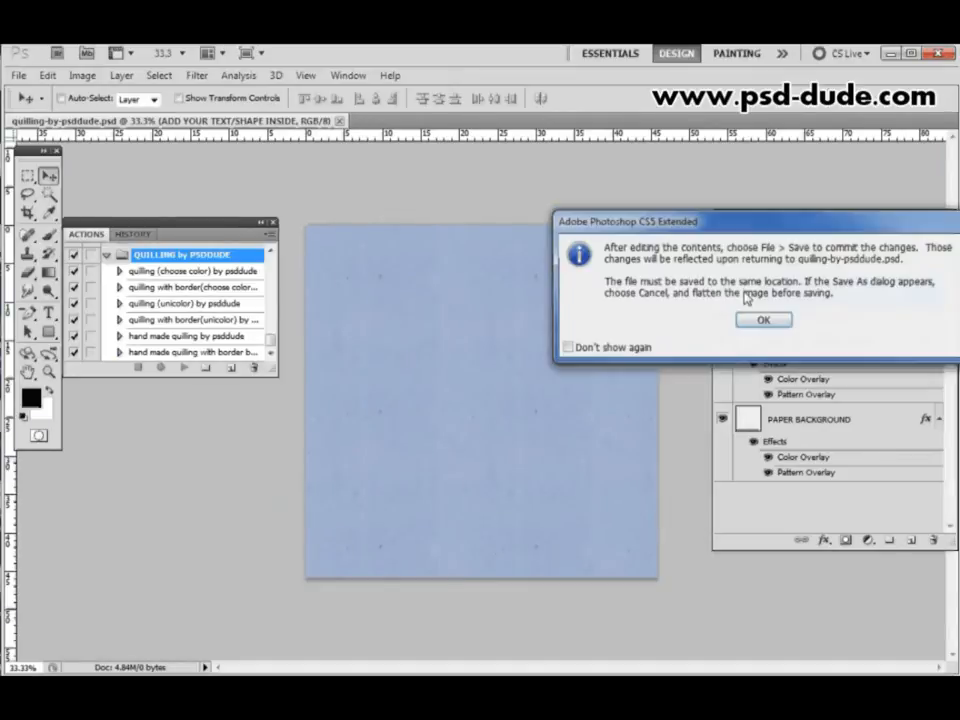
left_click(762, 321)
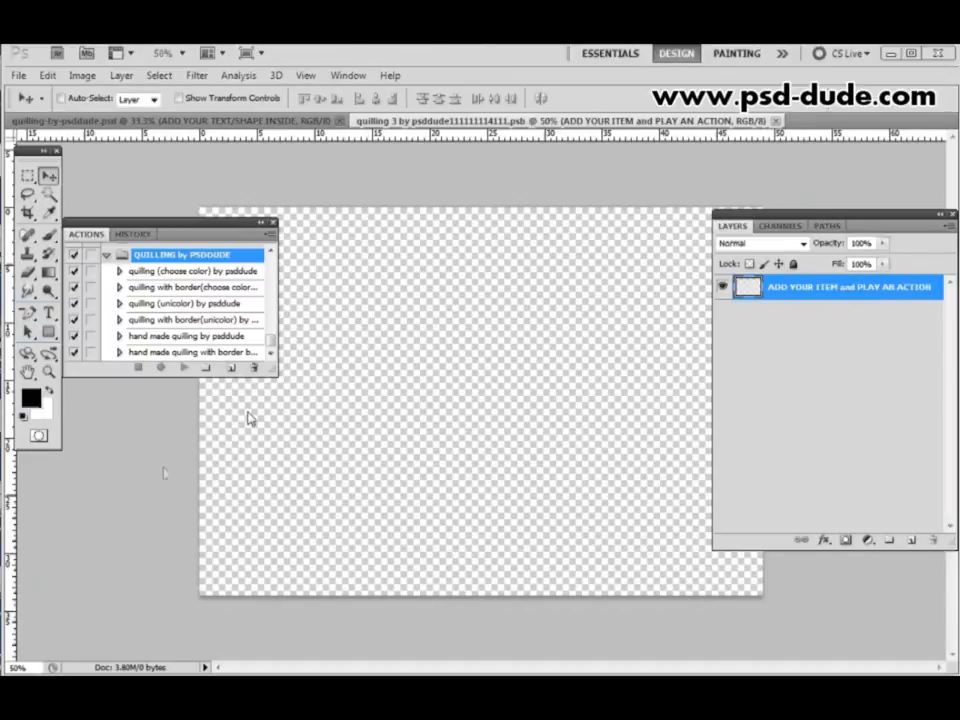
- Add a black letter Q in Intro Regular at 1000 px and move it to the middle of the canvas
left_click(49, 314)
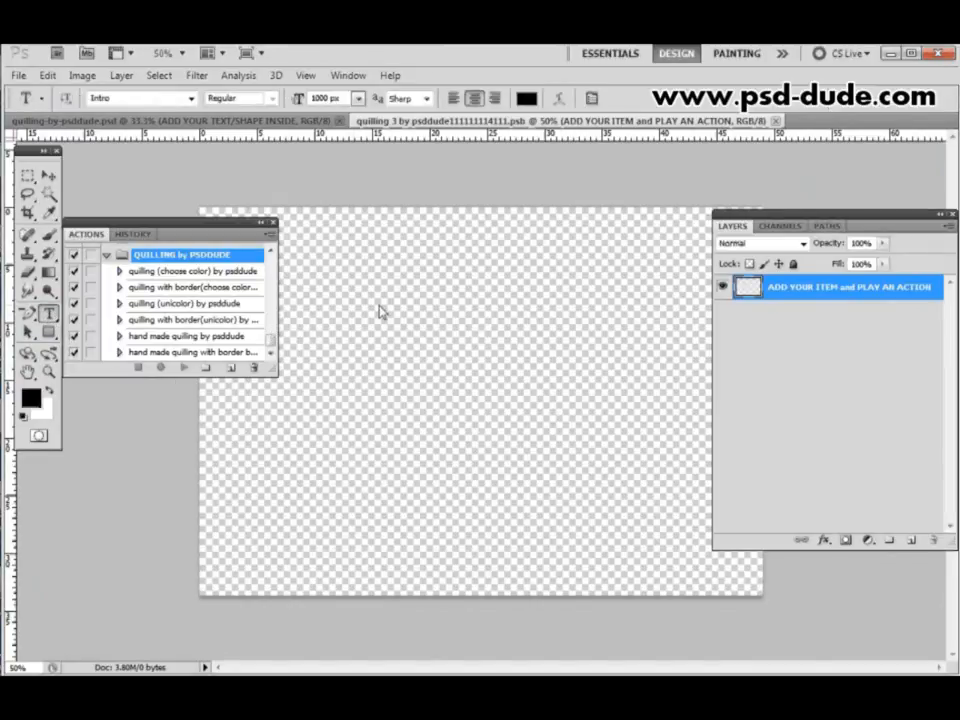
left_click(439, 428)
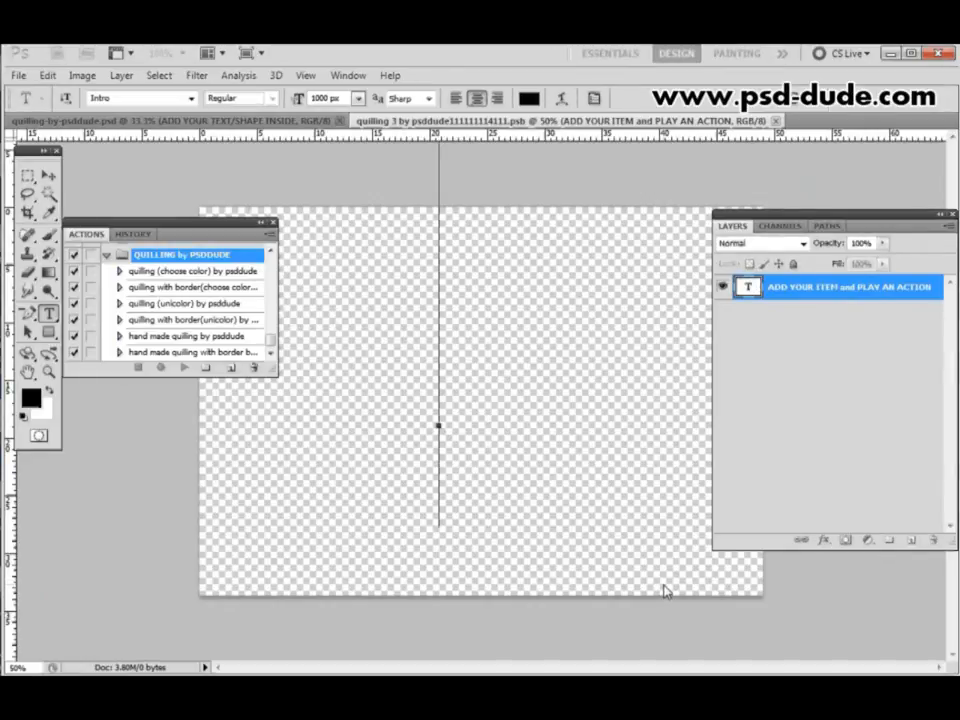
type("Q")
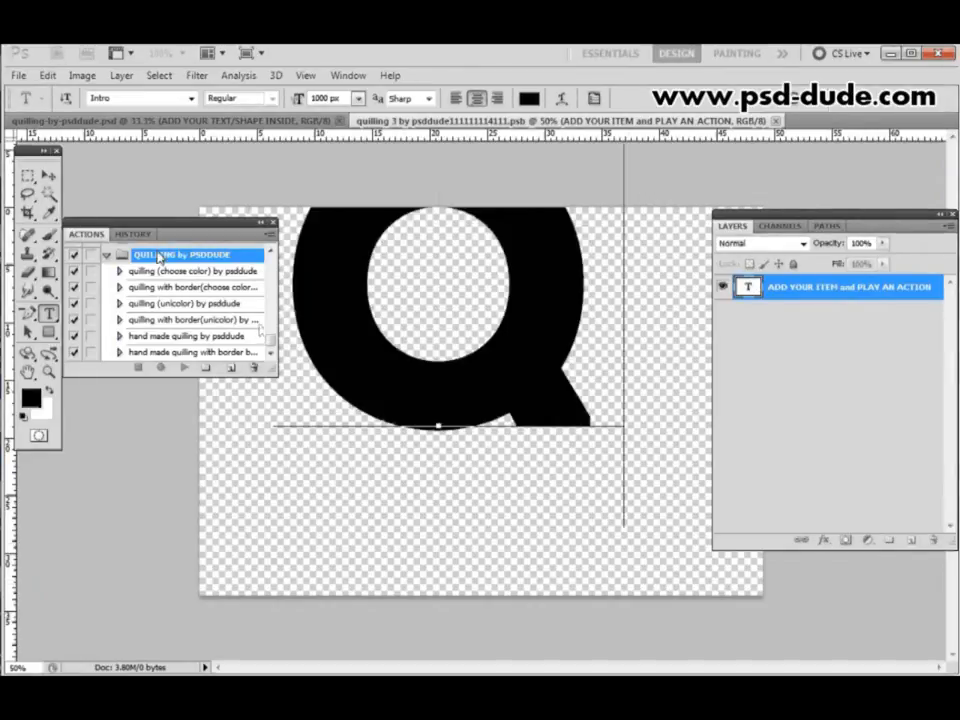
left_click(27, 175)
left_click(49, 175)
left_click_drag(483, 284, 535, 391)
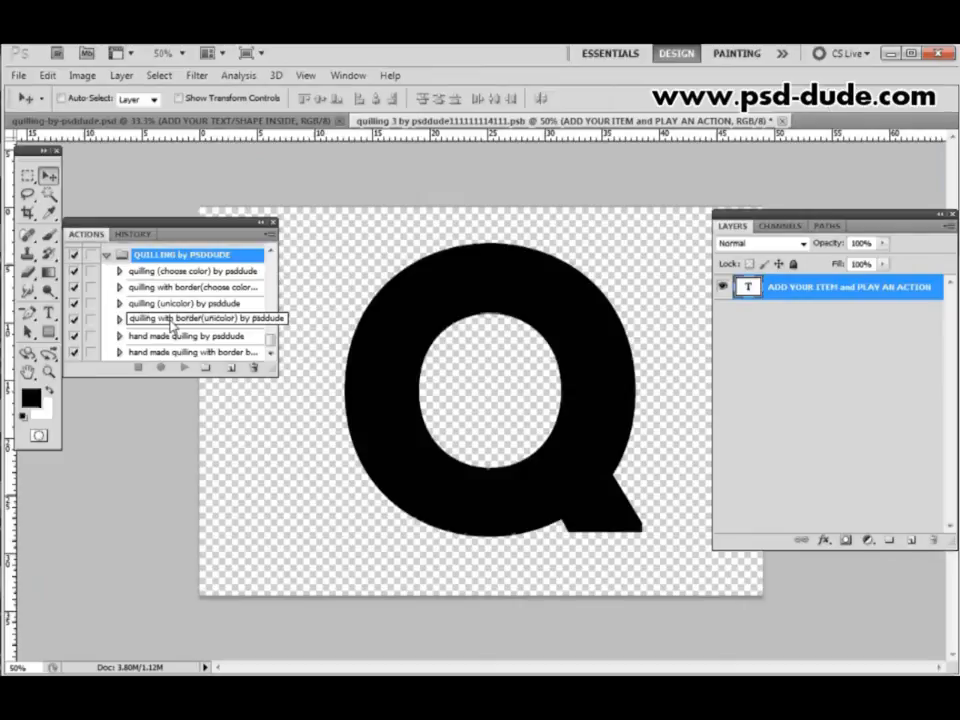
- Play the quilling with border(unicolor) action on the letter Q and close the smart object document, saving its changes
left_click(172, 322)
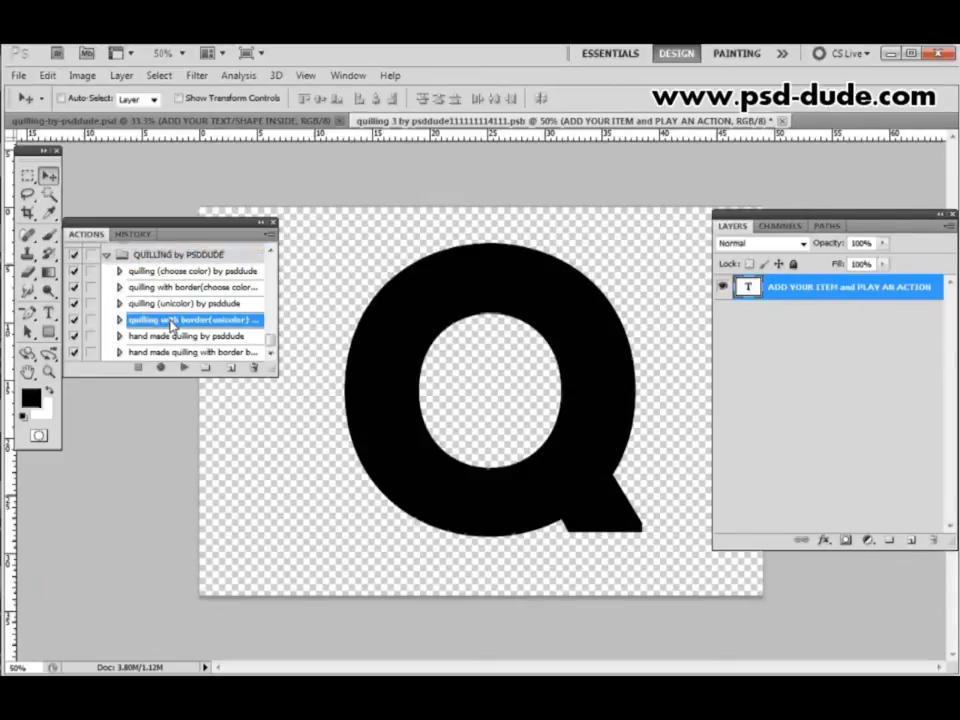
left_click(185, 369)
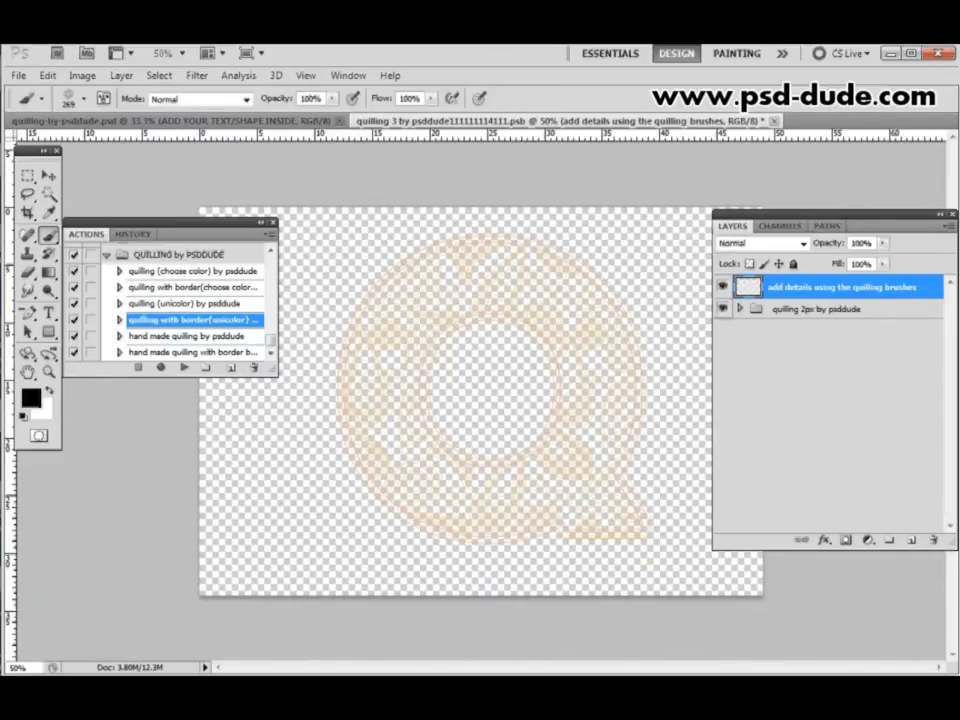
left_click(819, 309)
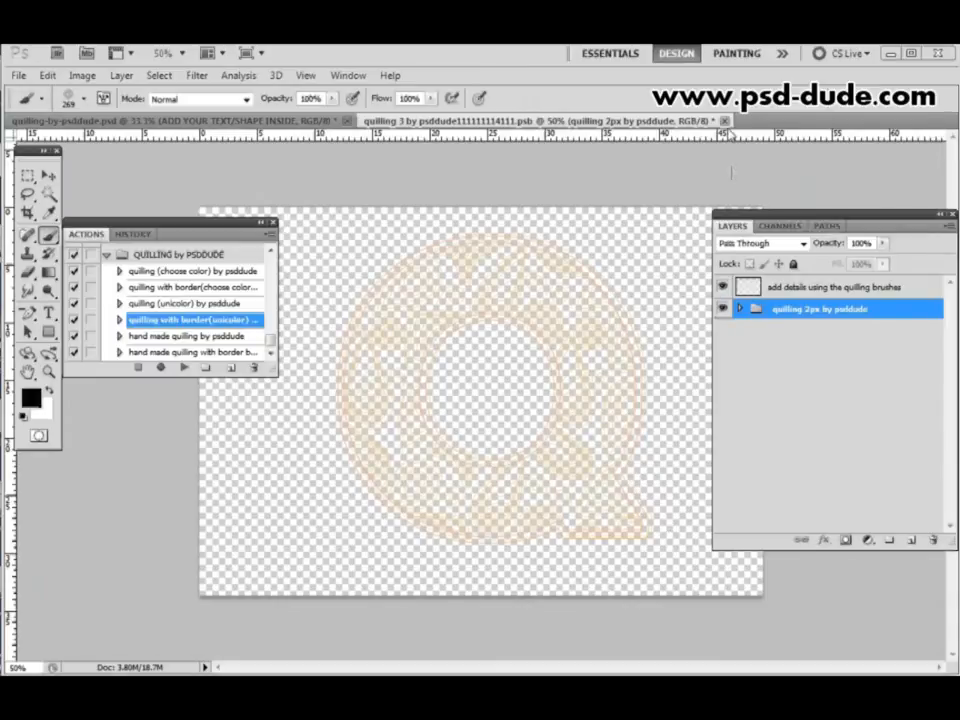
key("ctrl+w")
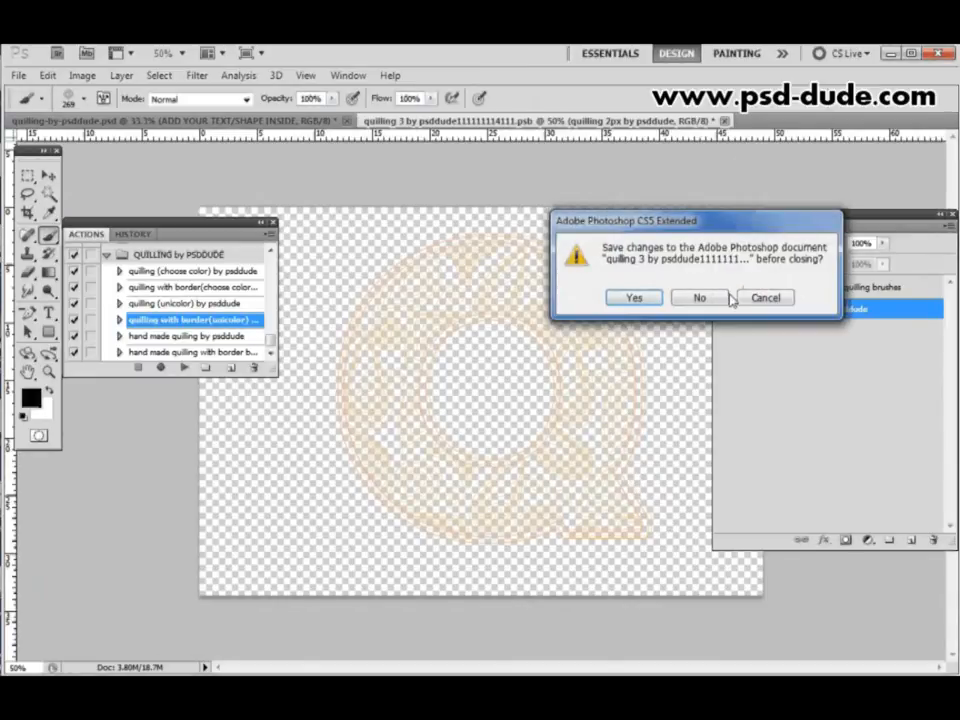
left_click(633, 298)
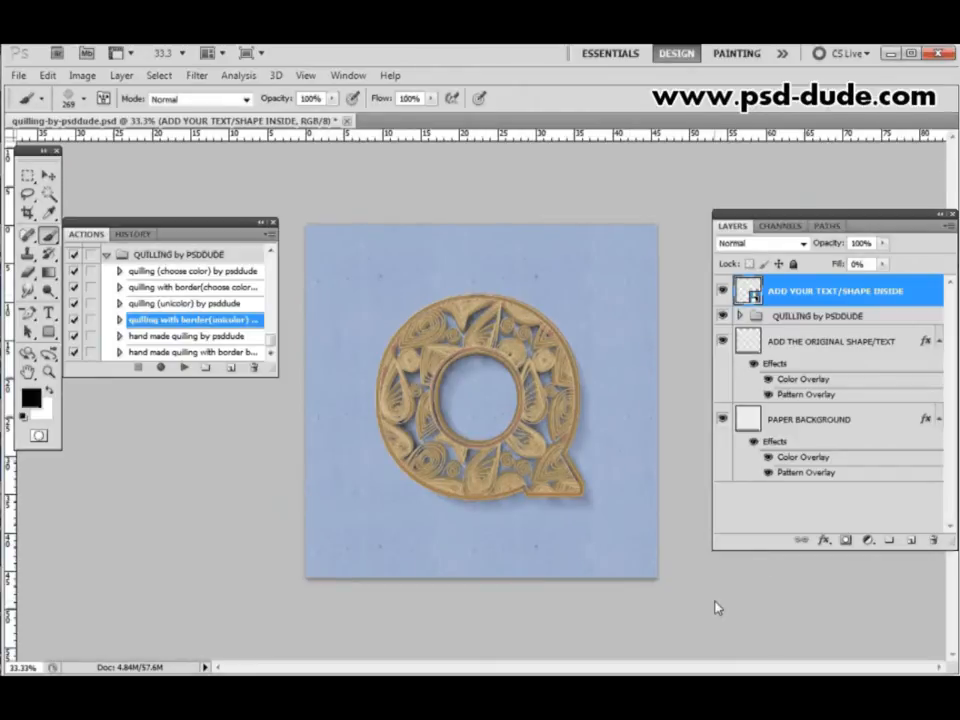
- Reopen the contents of the ADD YOUR TEXT/SHAPE INSIDE smart object for editing
key("ctrl+plus")
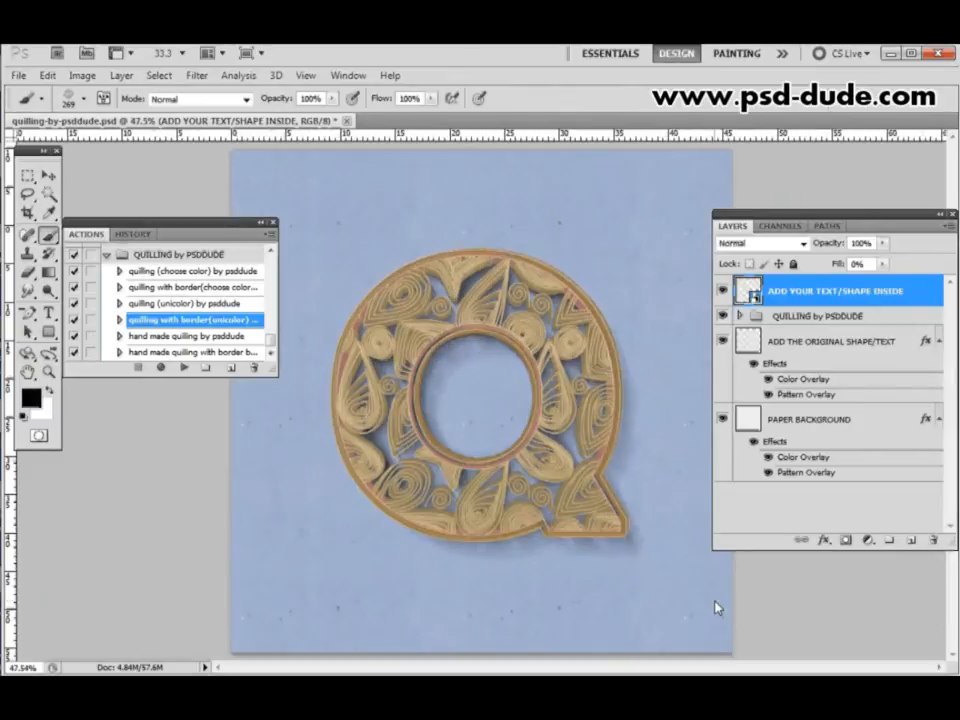
key("ctrl+plus")
key("ctrl+plus")
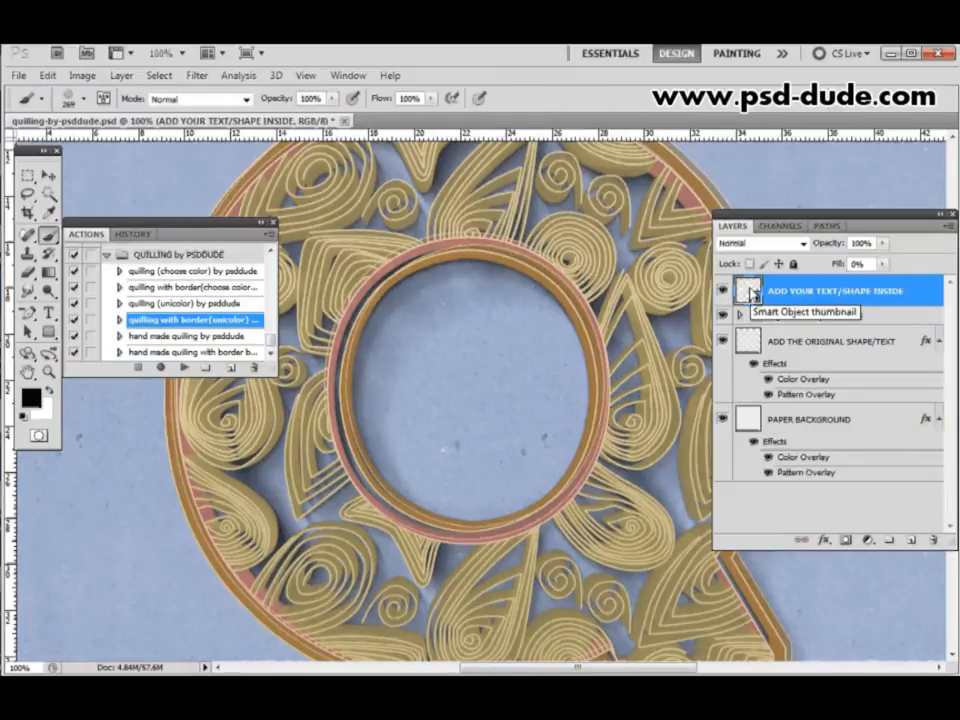
double_click(752, 291)
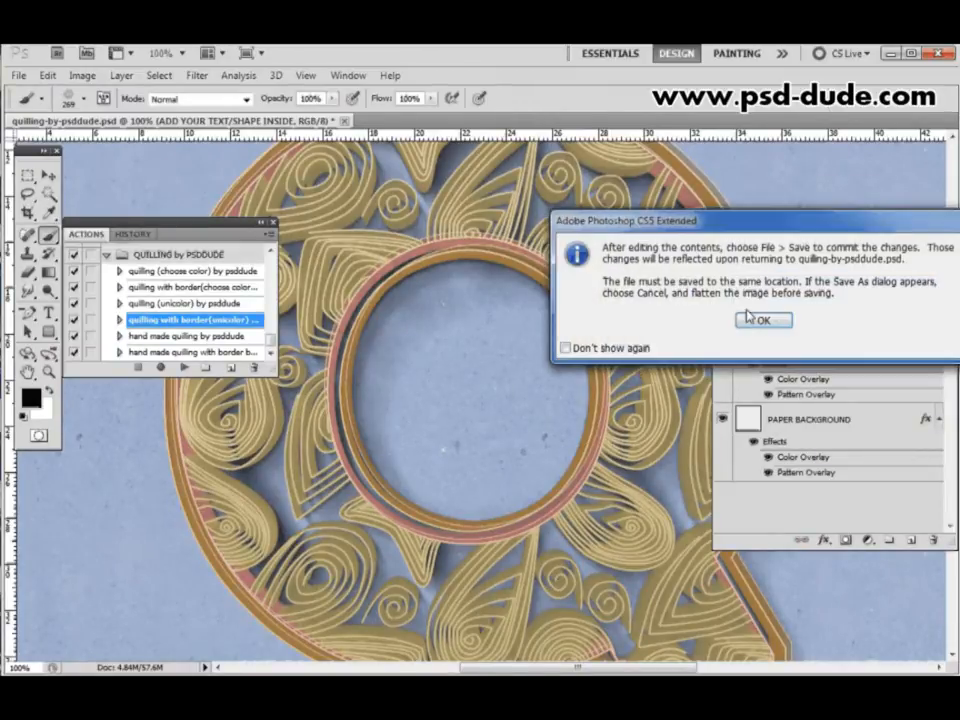
left_click(755, 318)
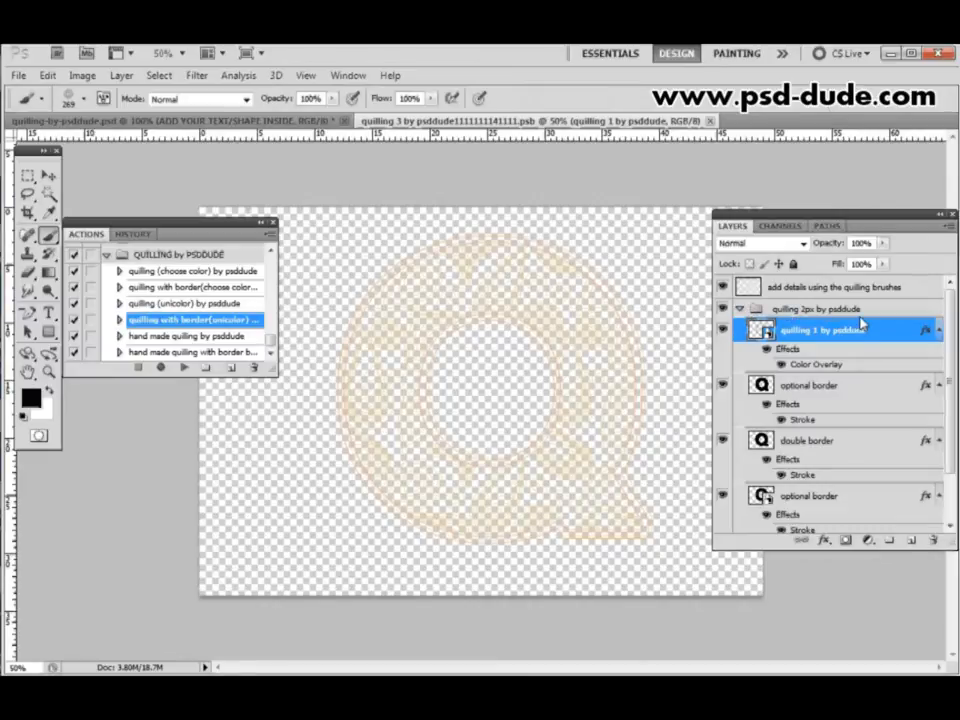
- Change the Color Overlay of the quilling 1 by psddude layer to light pink and close the smart object document, saving its changes
left_click(822, 310)
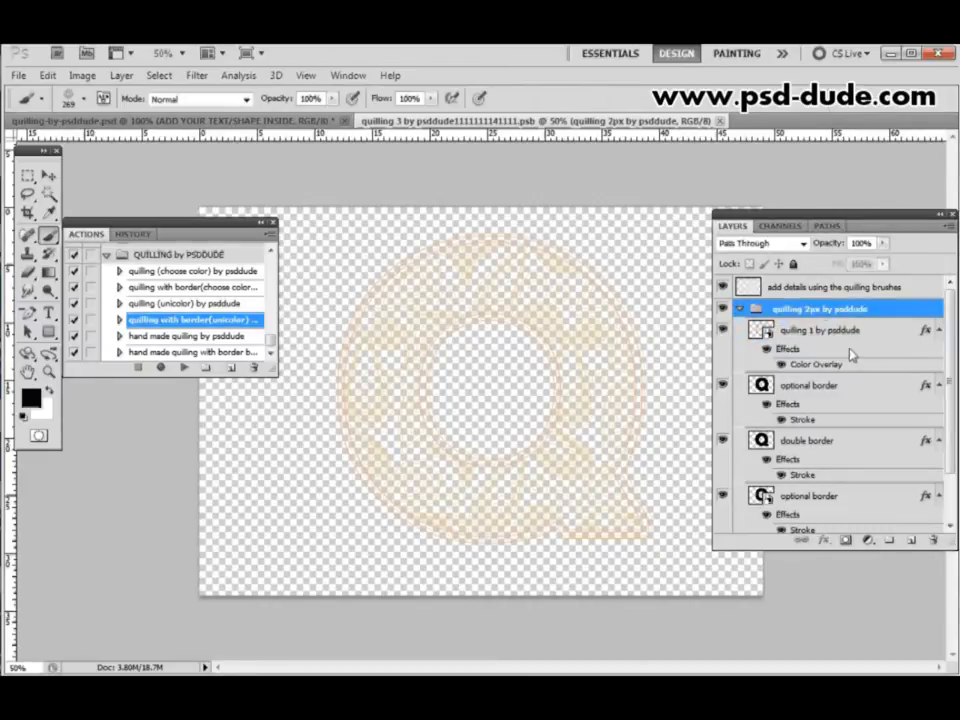
left_click(853, 334)
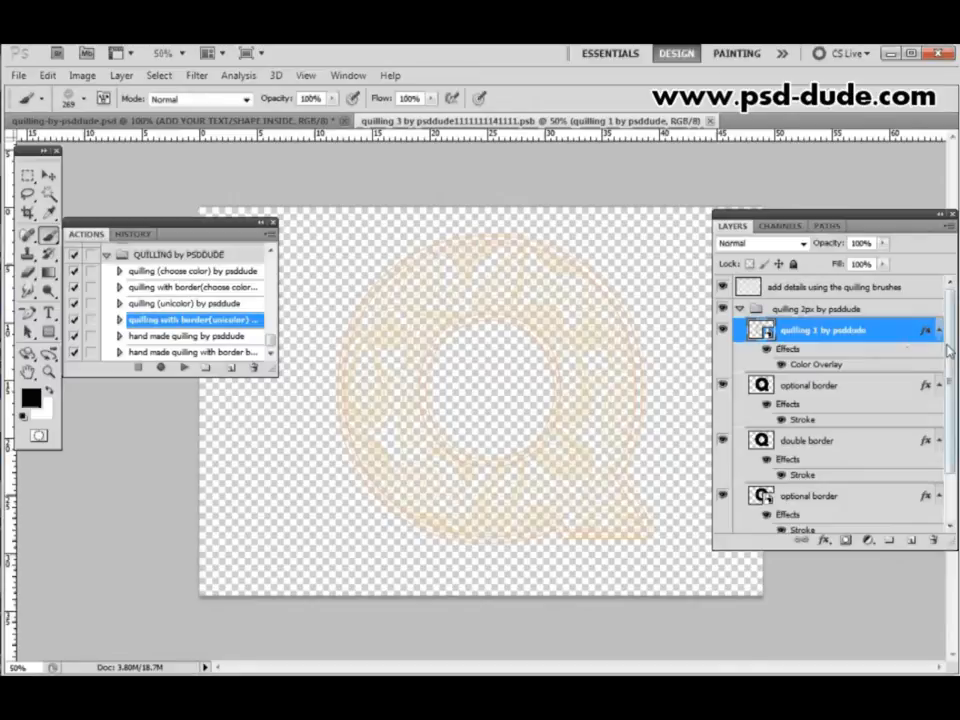
left_click_drag(950, 355, 949, 307)
key("h")
double_click(817, 365)
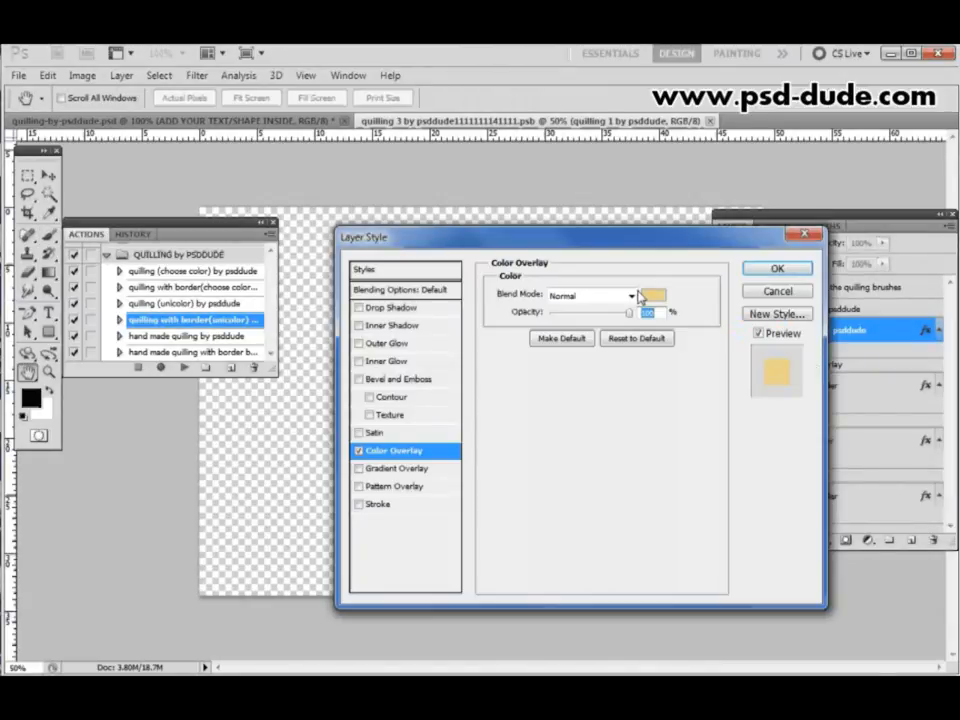
left_click(660, 297)
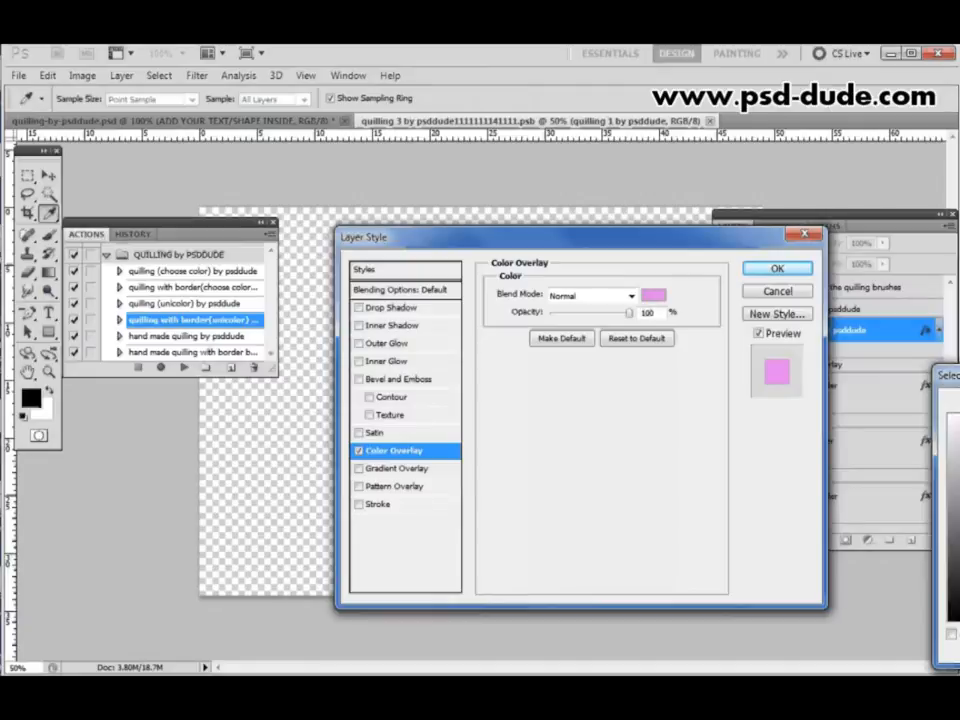
key("Return")
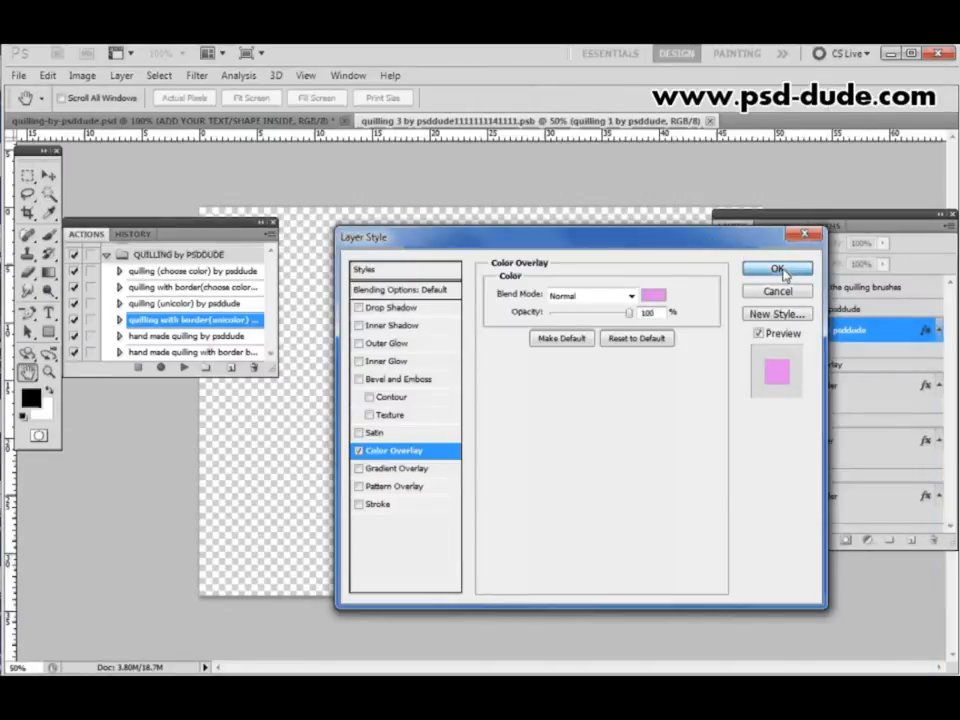
left_click(780, 270)
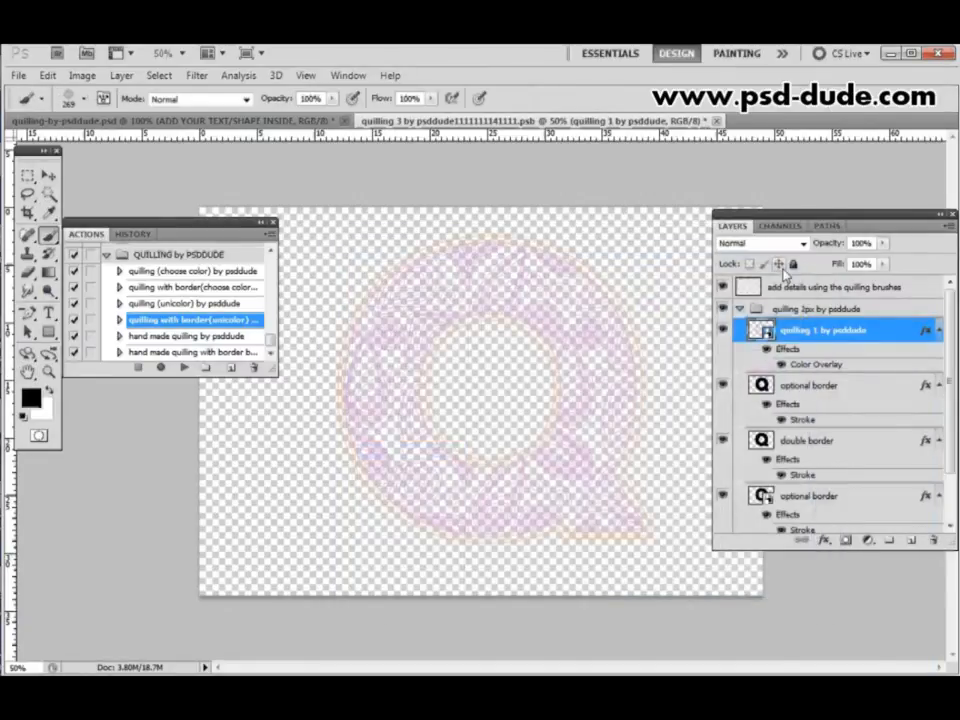
left_click(716, 120)
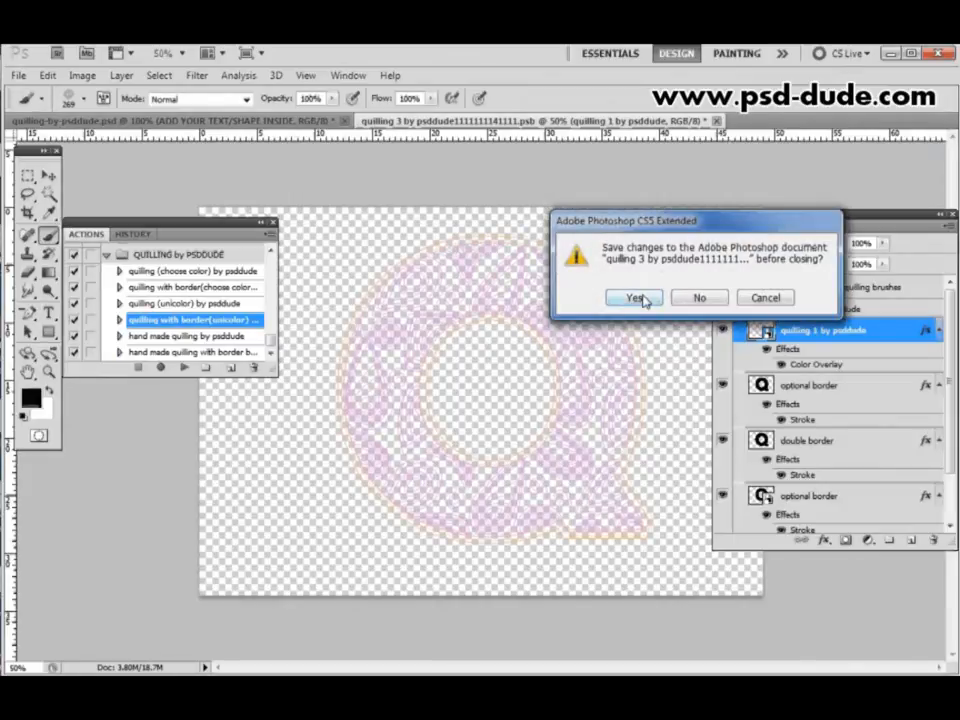
left_click(642, 298)
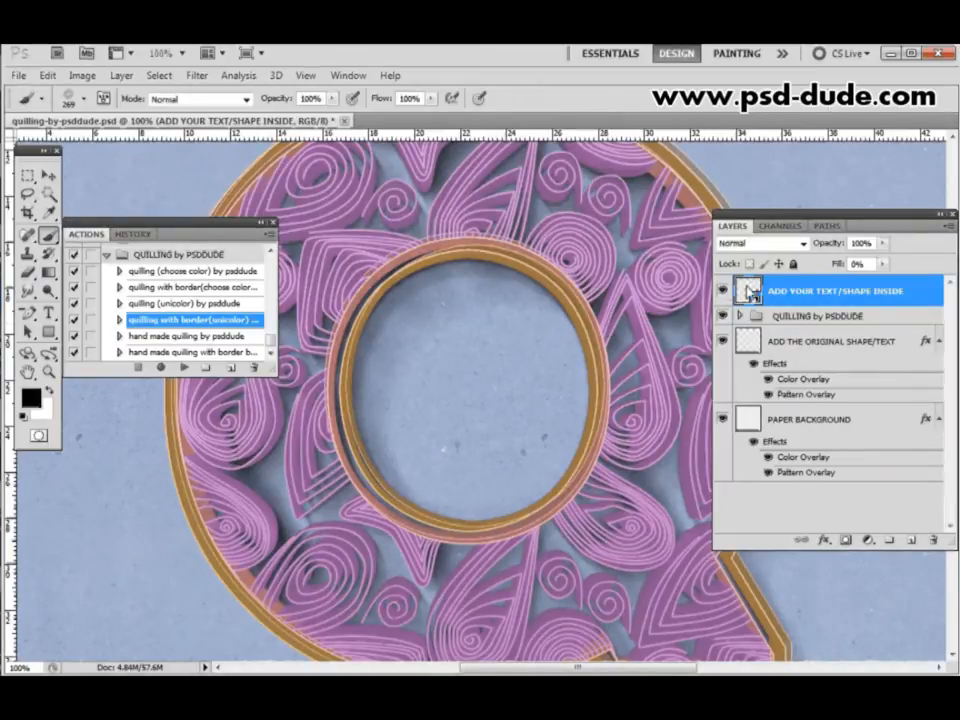
- In the ADD YOUR TEXT/SHAPE INSIDE smart object, thicken the Stroke of the optional border layer above double border, then close the document, saving its changes
double_click(748, 290)
left_click(757, 320)
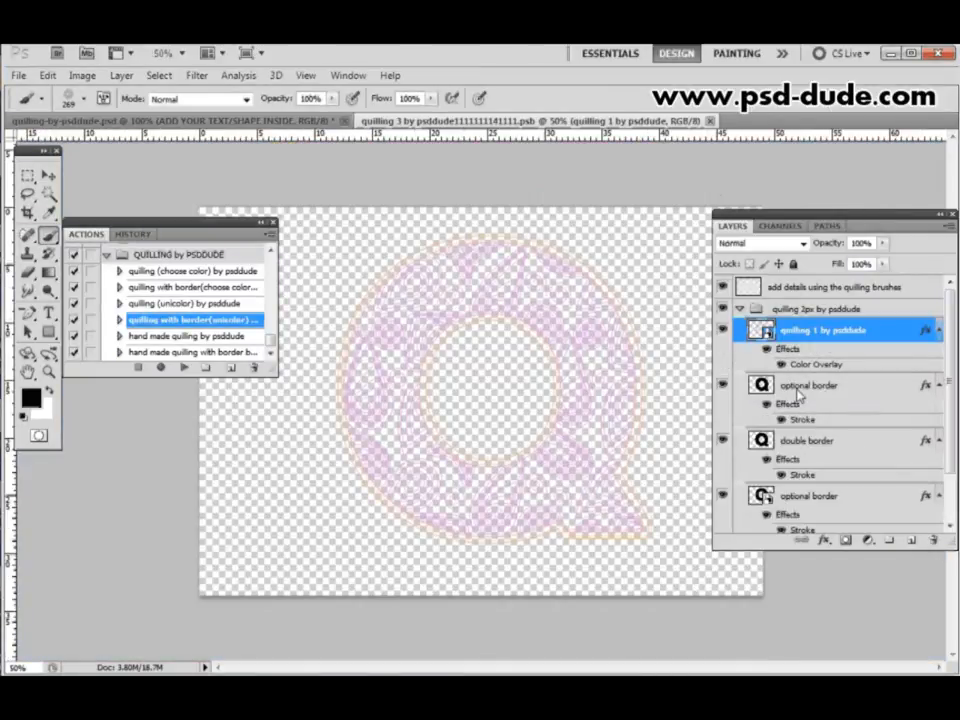
scroll(795, 393, "down", 3)
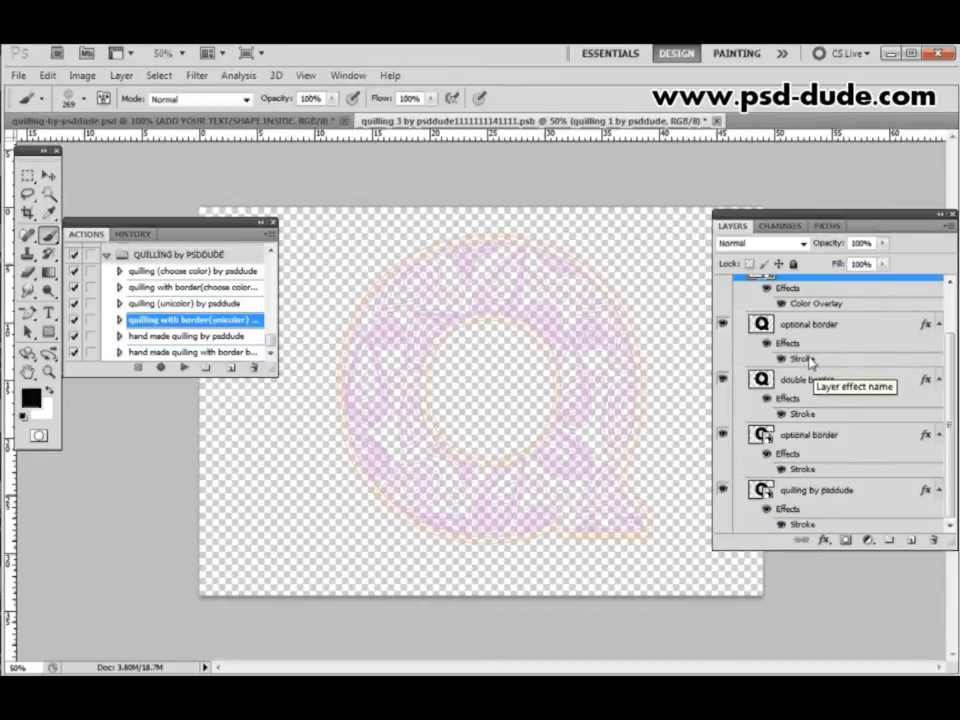
double_click(810, 359)
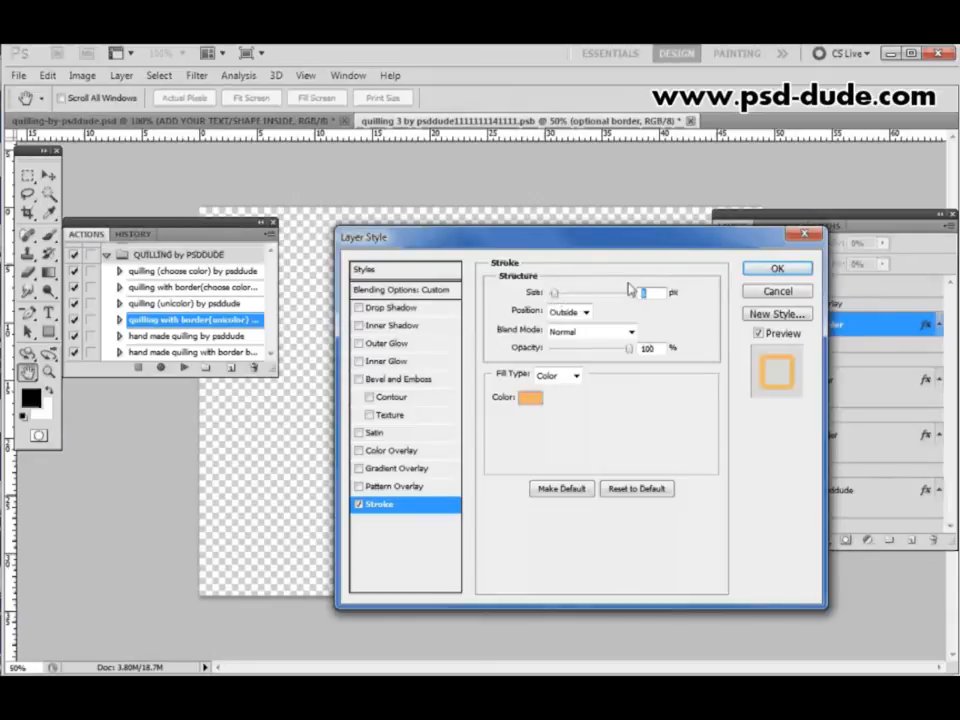
left_click(776, 270)
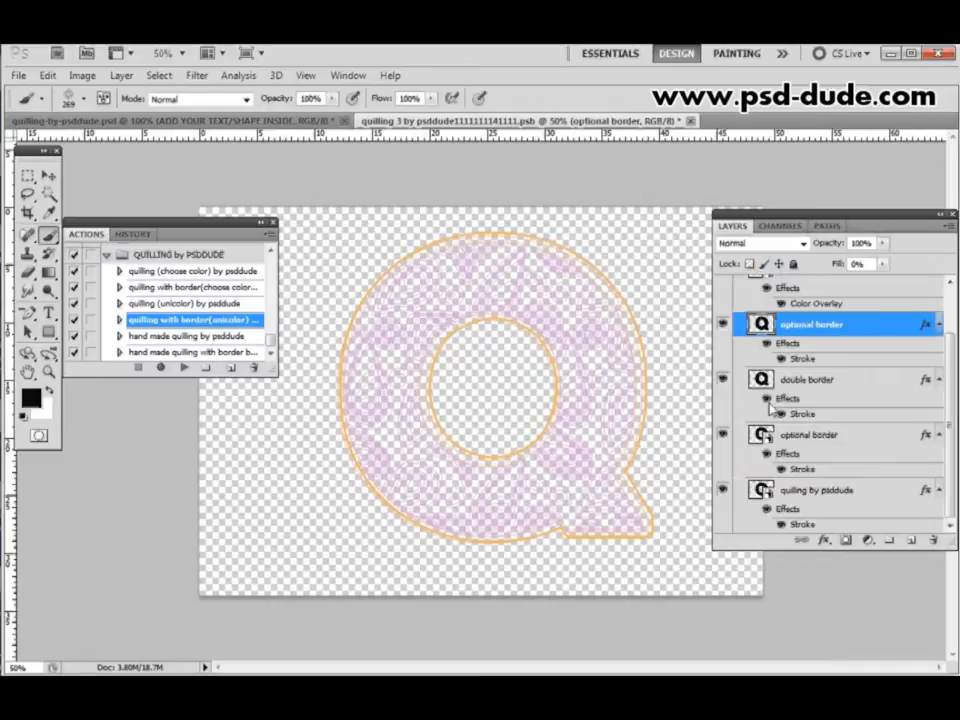
left_click(693, 121)
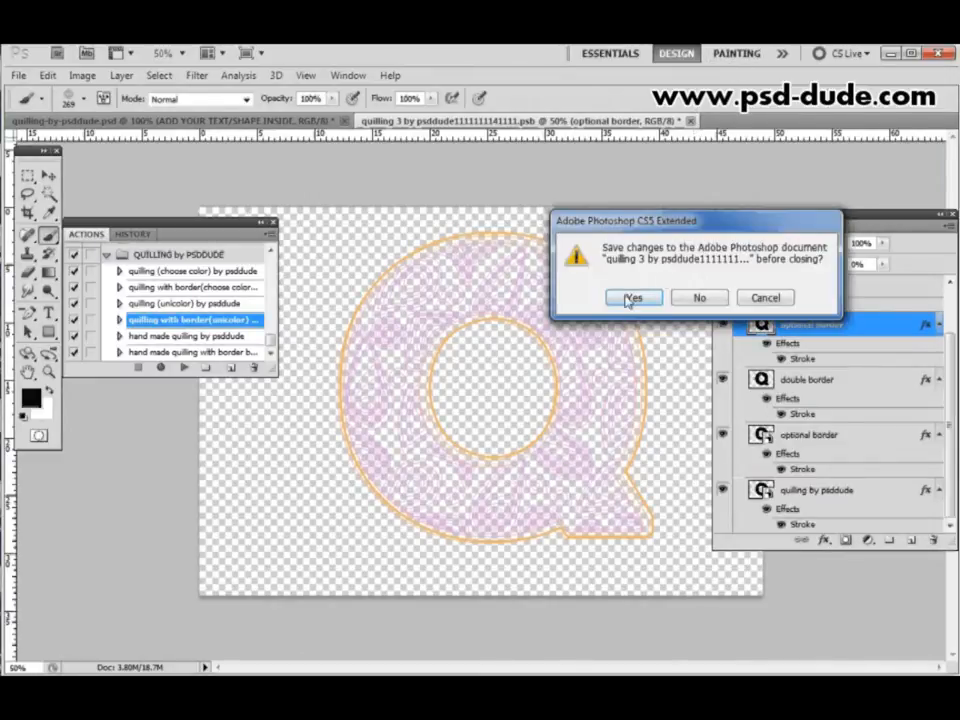
left_click(636, 298)
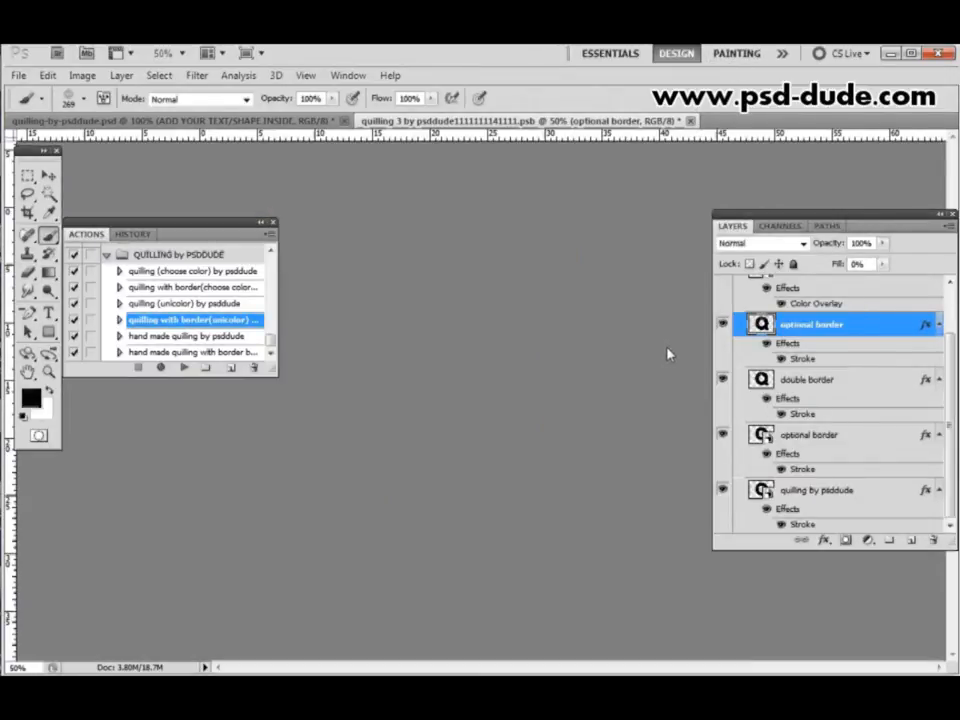